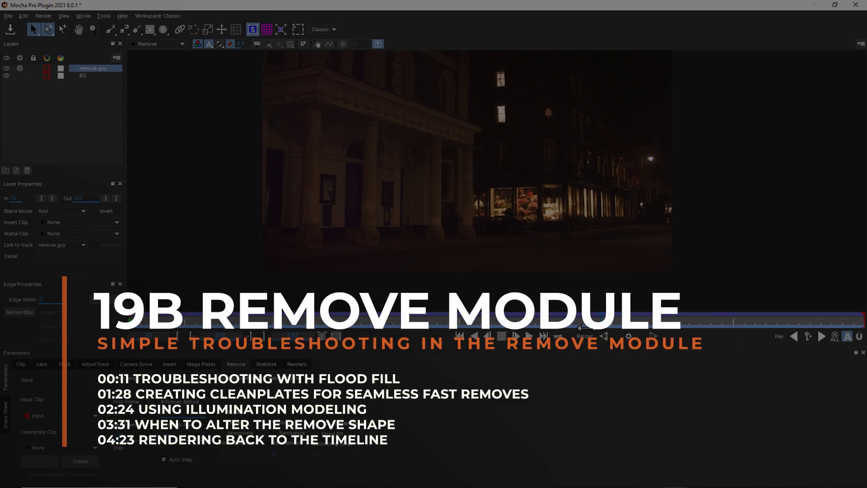
Scrub back and forth through the night-street shot to settle near frame 133.
left_click_drag(462, 329, 335, 315)
left_click_drag(394, 321, 585, 328)
left_click_drag(682, 327, 813, 324)
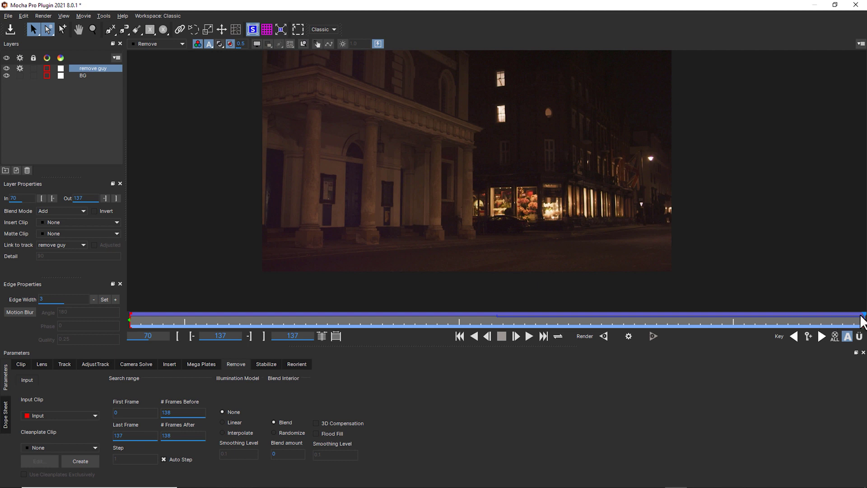
left_click_drag(856, 323, 813, 325)
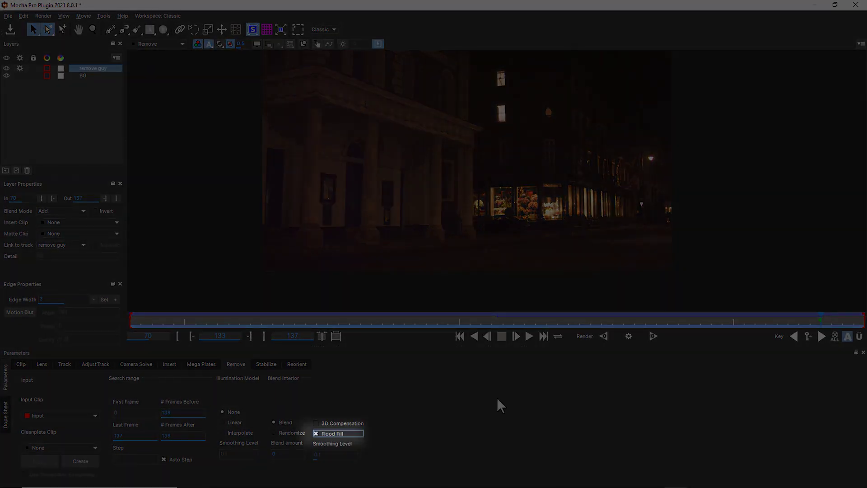
Render the flood-filled 'remove guy' removal forward from frame 133 through frame 137.
left_click(629, 336)
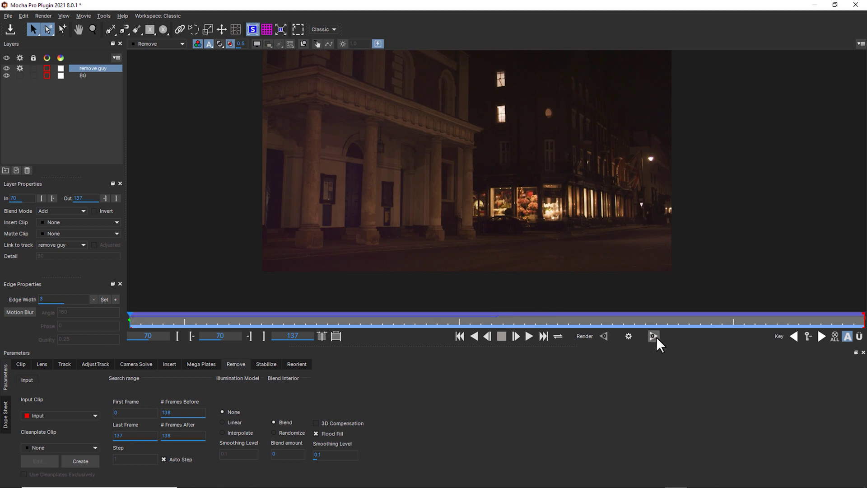
left_click(654, 337)
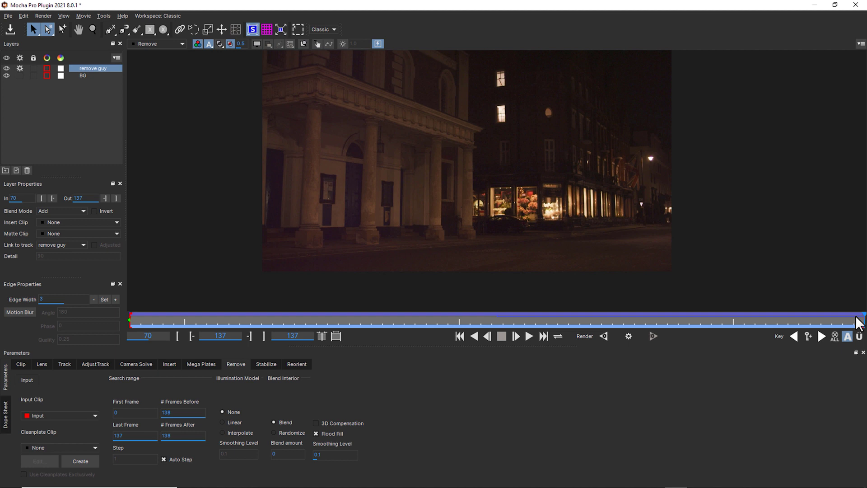
From frame 99, try Blend amounts of 25 then 50 and re-render the removal.
left_click_drag(855, 320, 80, 332)
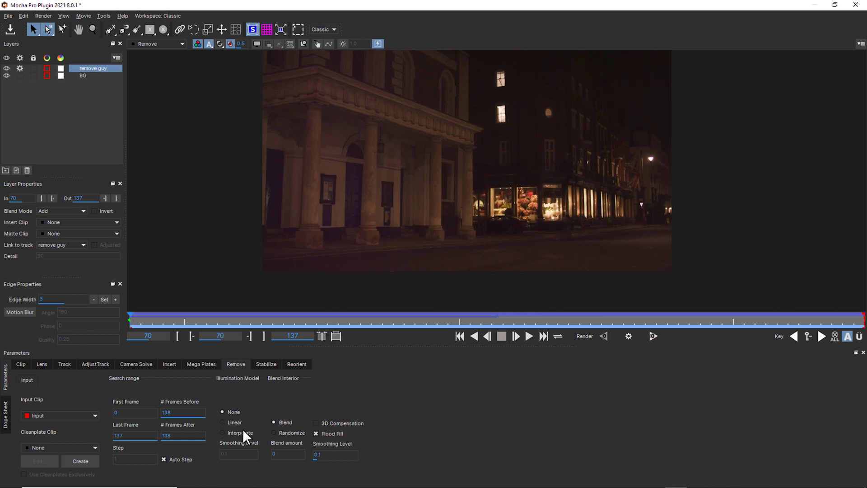
left_click(289, 453)
type("25")
key("Return")
type("50")
key("Return")
left_click(656, 337)
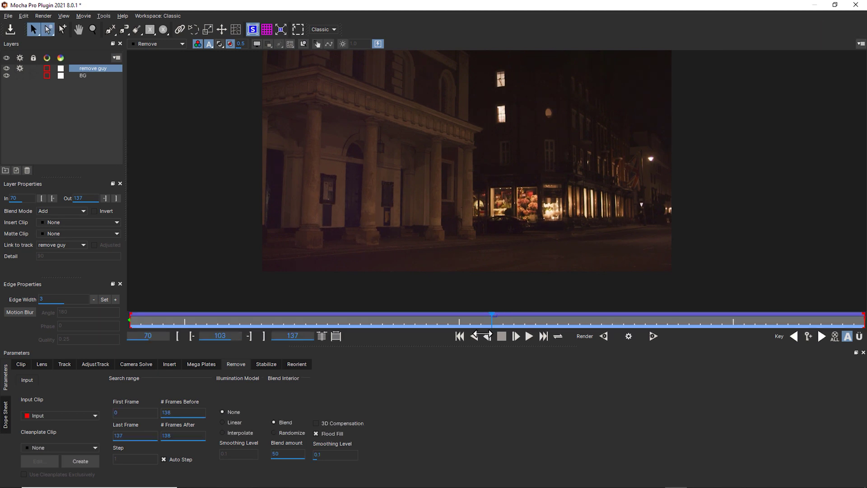
Re-enter the removal's Blend amount to reset it back to 0.
double_click(287, 454)
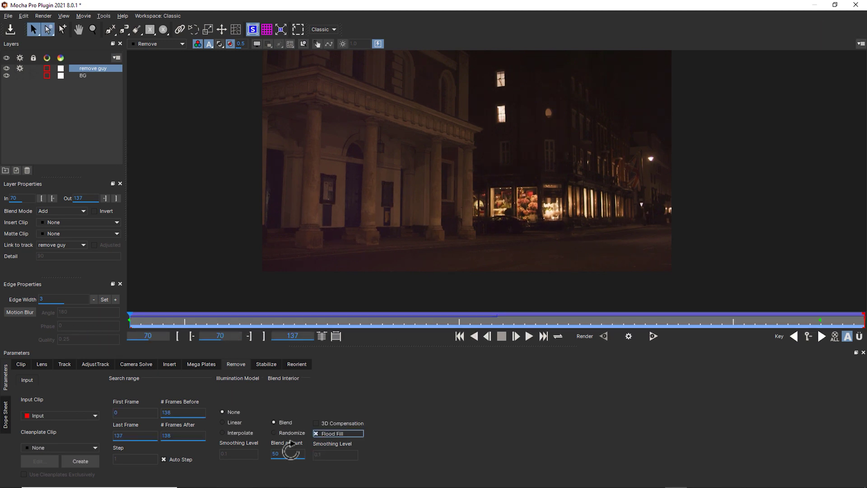
type("12")
key("Tab")
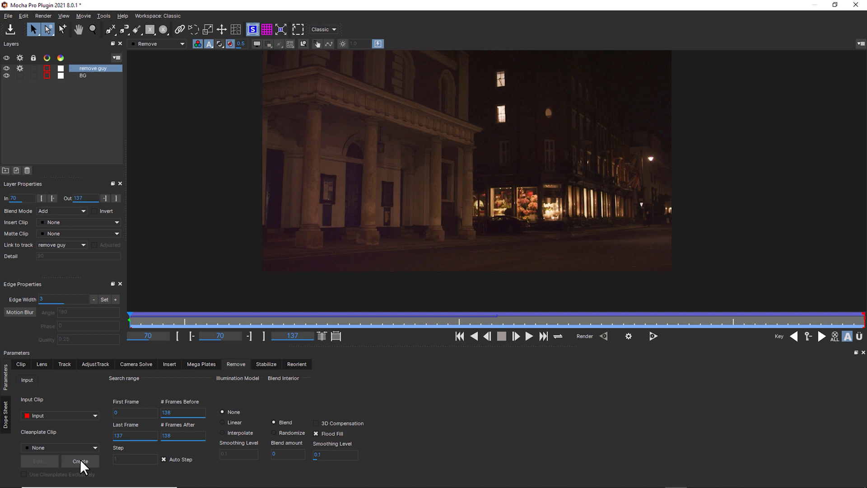
Save a frame-70 clean plate as Clean Plate Remove_Input70 and re-render the removal from it.
left_click(128, 443)
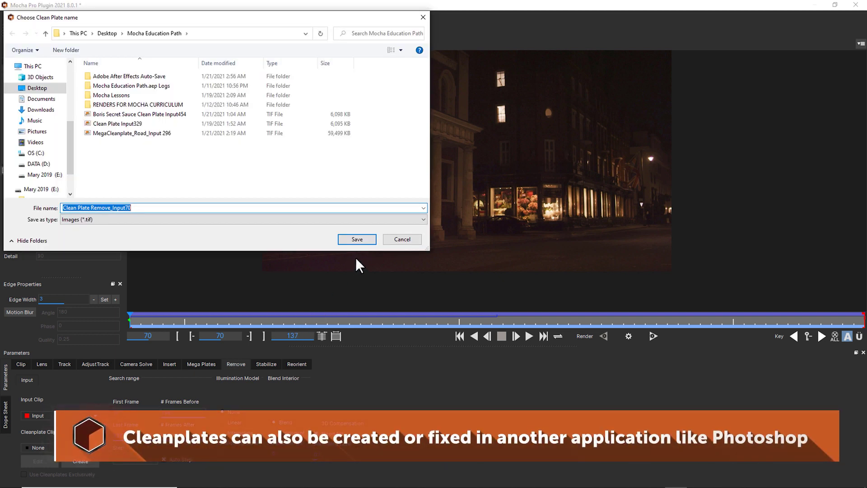
left_click(356, 239)
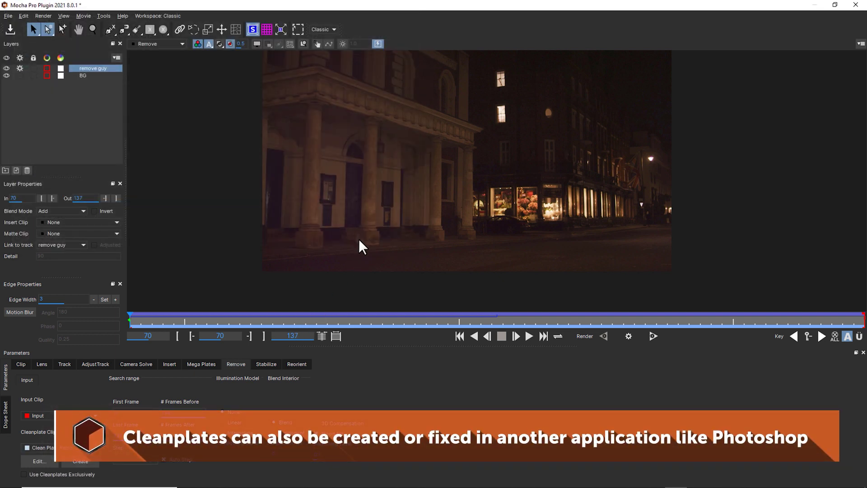
left_click_drag(130, 318, 863, 316)
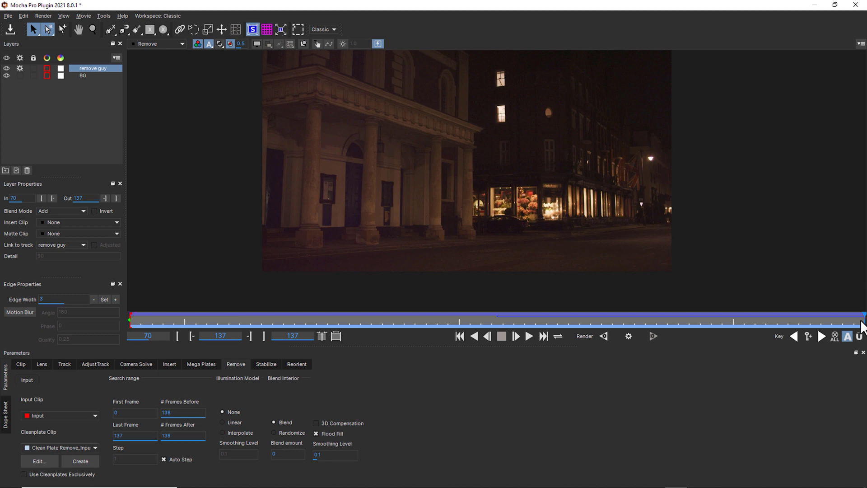
left_click_drag(861, 322, 35, 310)
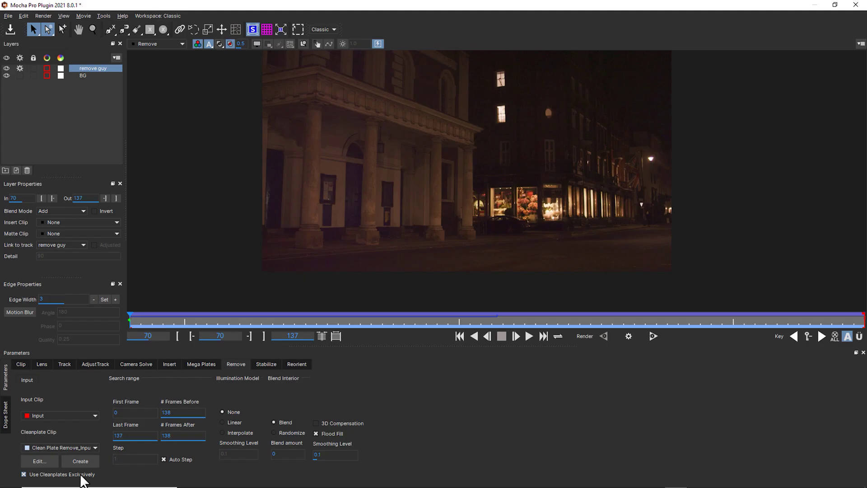
left_click(654, 336)
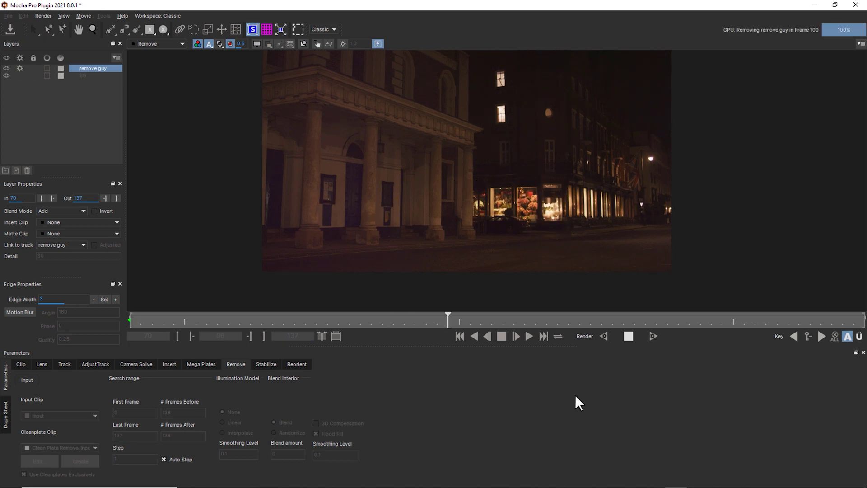
left_click_drag(855, 317, 97, 321)
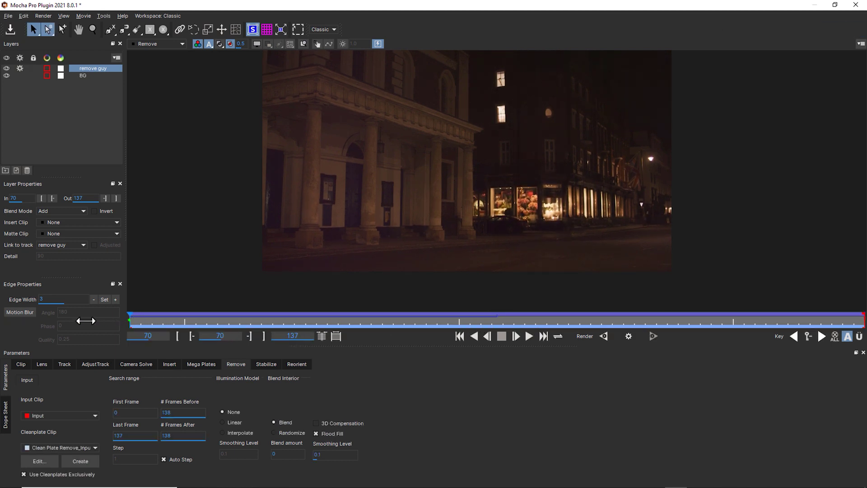
Inspect the remove shape's points and matte over the footage, then render forward through frame 137.
left_click(257, 44)
left_click_drag(430, 106, 687, 368)
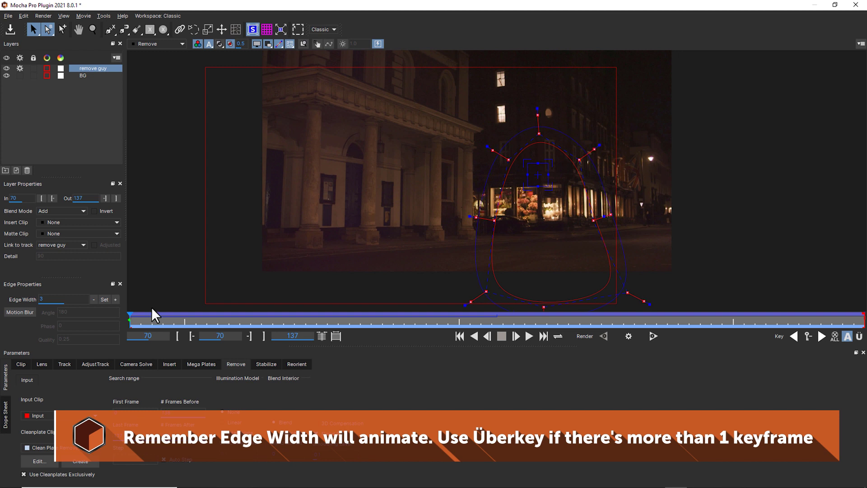
left_click(221, 45)
left_click(221, 44)
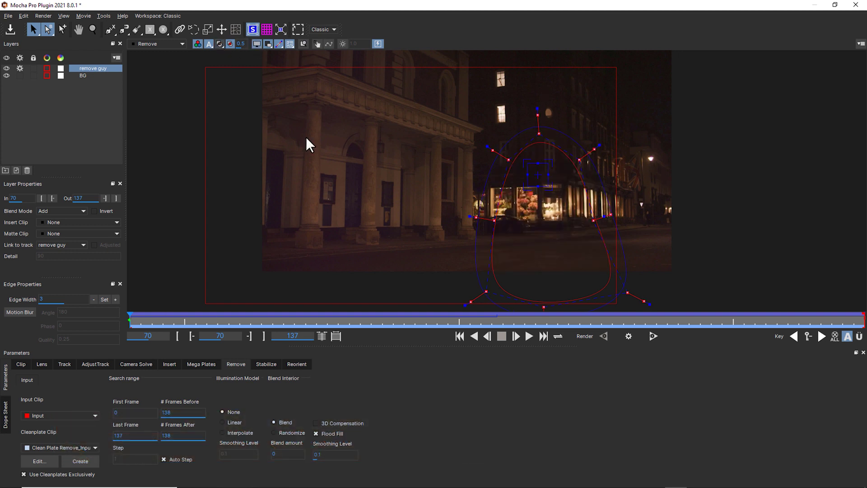
left_click(268, 43)
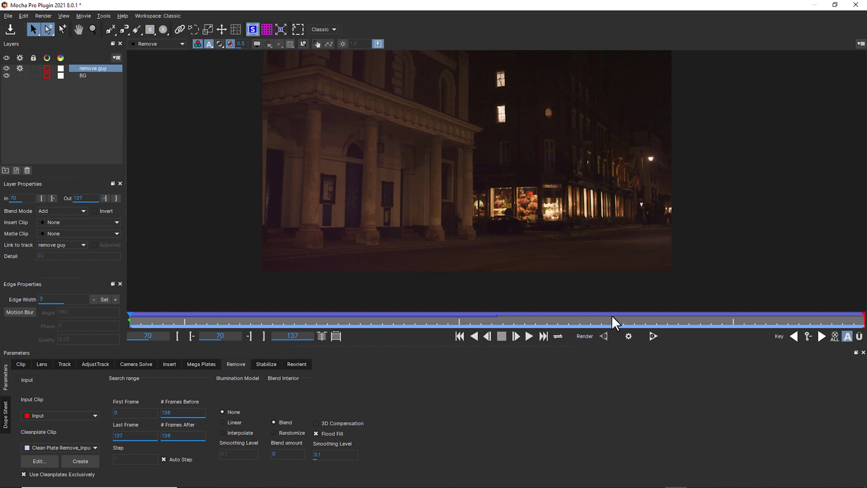
left_click(653, 336)
After another pass from frame 80, switch to Interpolate illumination and render frames 70–137.
left_click(653, 336)
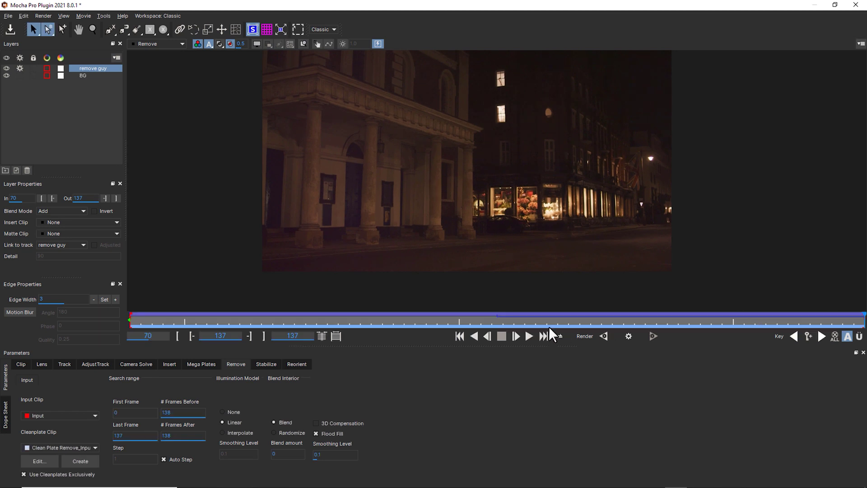
left_click(529, 336)
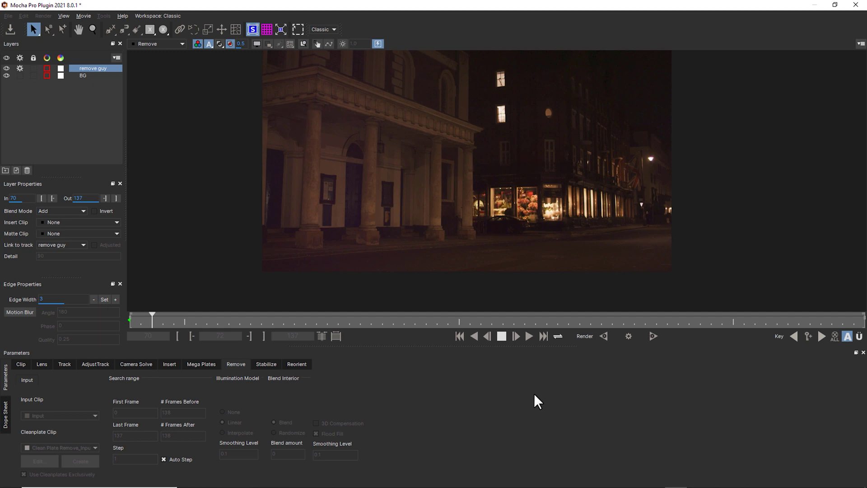
left_click(236, 433)
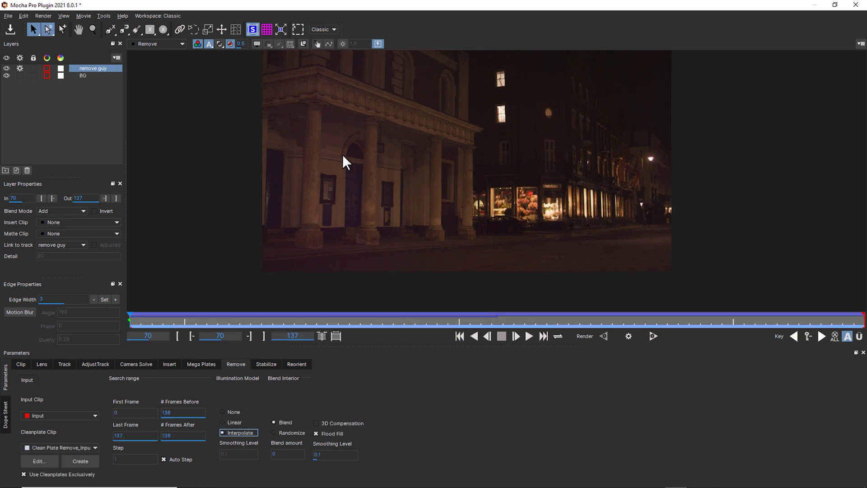
left_click(652, 336)
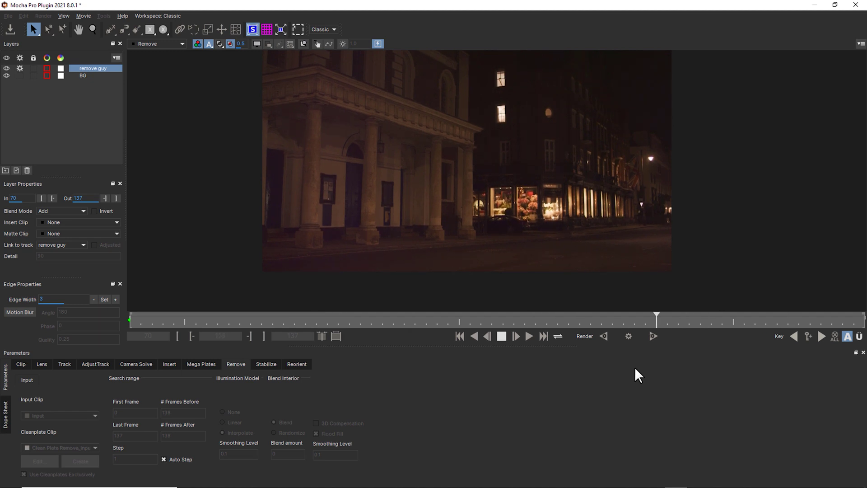
Stop playback, render the removal forward from frame 70 to 137, and return to frame 70.
key("space")
left_click(305, 316)
left_click_drag(305, 316, 84, 318)
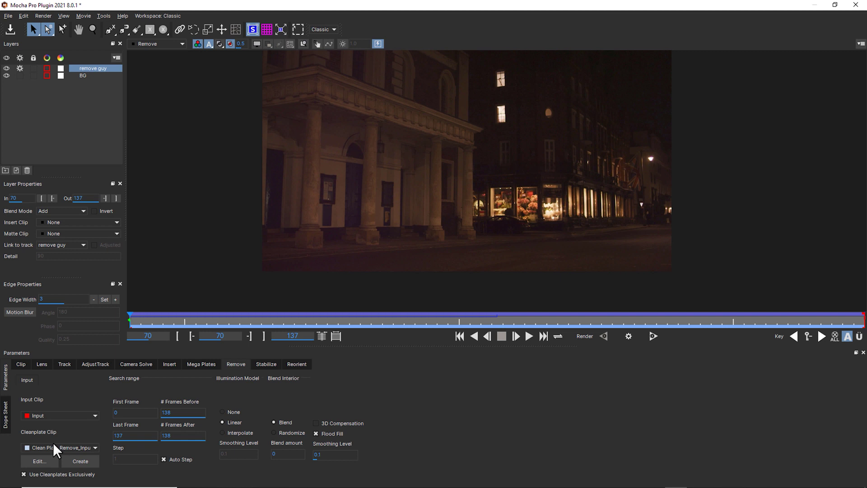
left_click(653, 336)
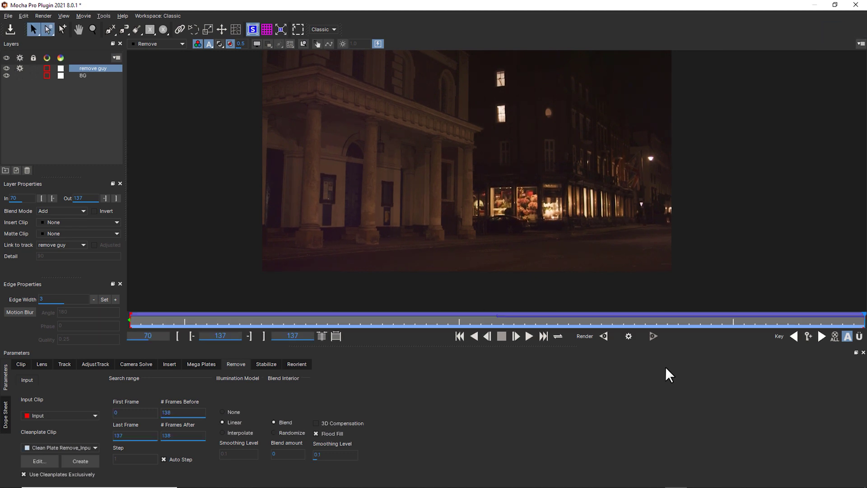
left_click_drag(859, 319, 129, 322)
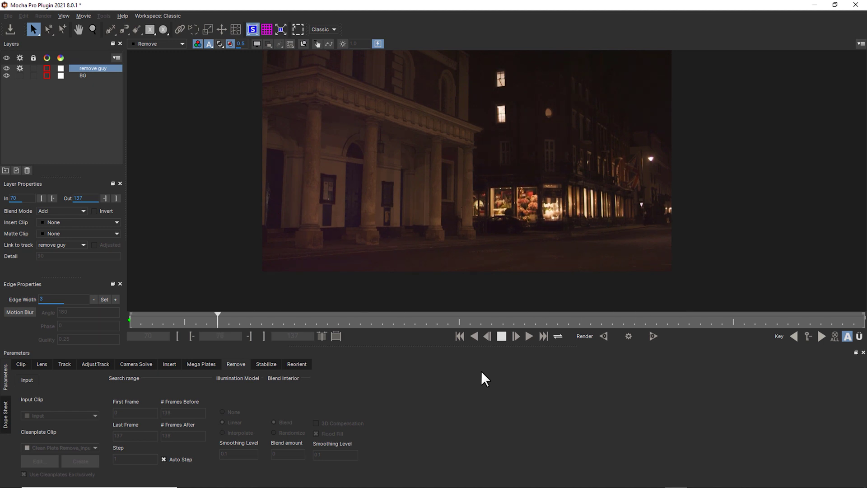
Set the remove guy layer's Link to track to None and stretch its shape's left side outward.
left_click(254, 43)
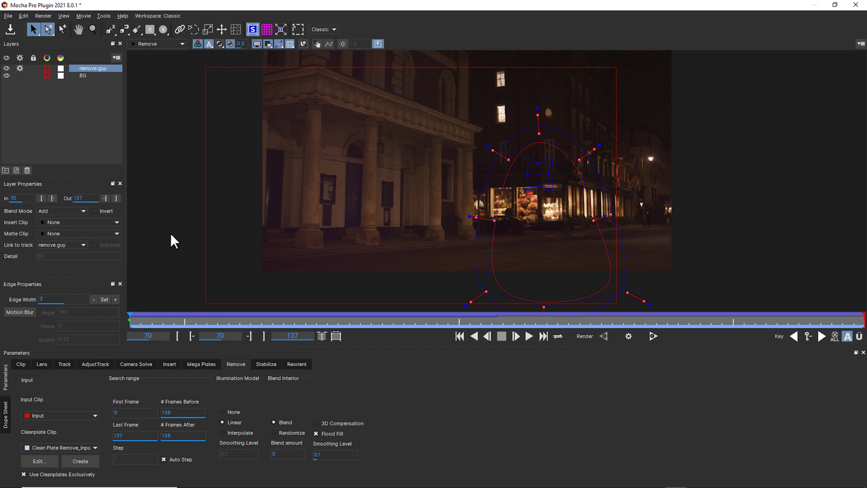
left_click(37, 246)
left_click_drag(443, 112, 515, 310)
mouse_move(494, 229)
left_mouse_down()
mouse_move(404, 194)
mouse_move(190, 168)
left_mouse_up()
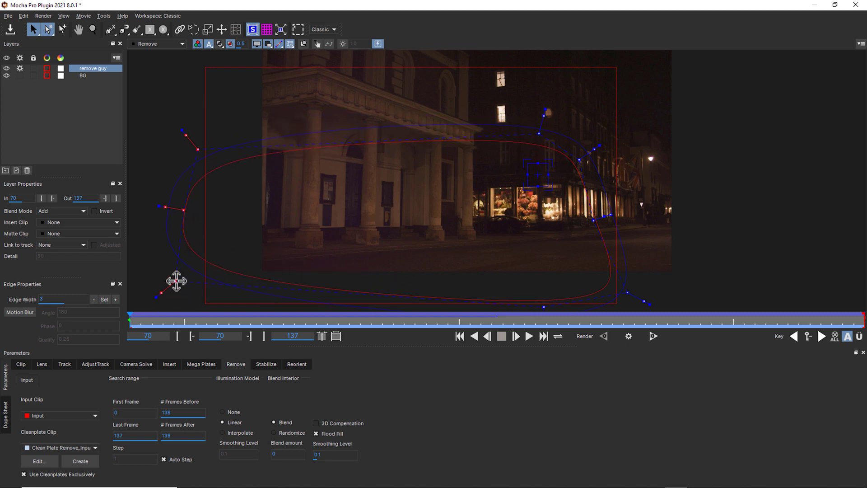
Pull the shape's top-left corner up and out, then render the removal across frames 70–137.
left_click(190, 158)
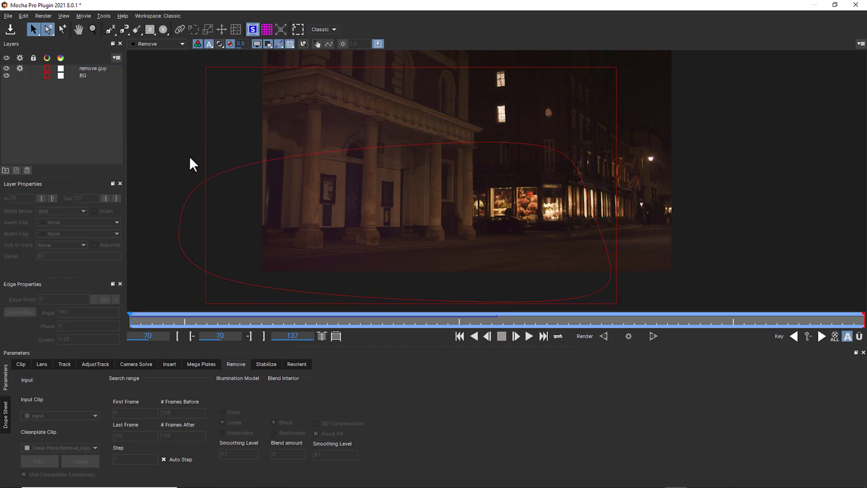
left_click(194, 182)
left_click_drag(193, 155, 158, 87)
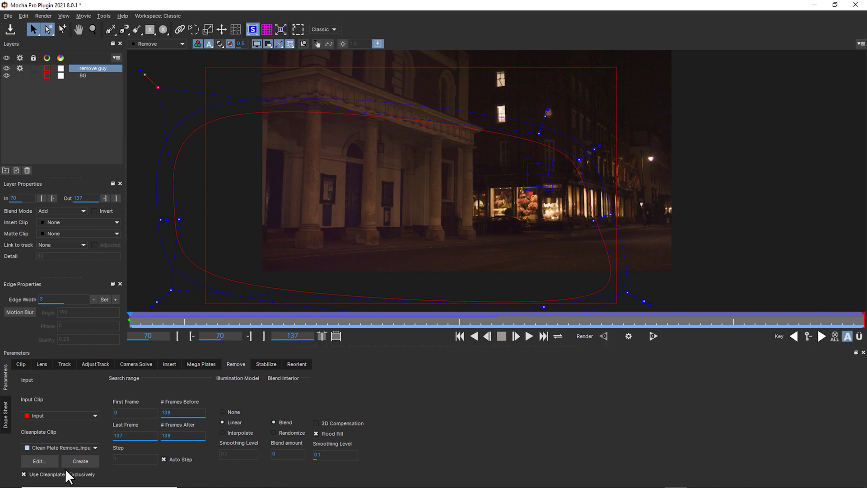
left_click(653, 336)
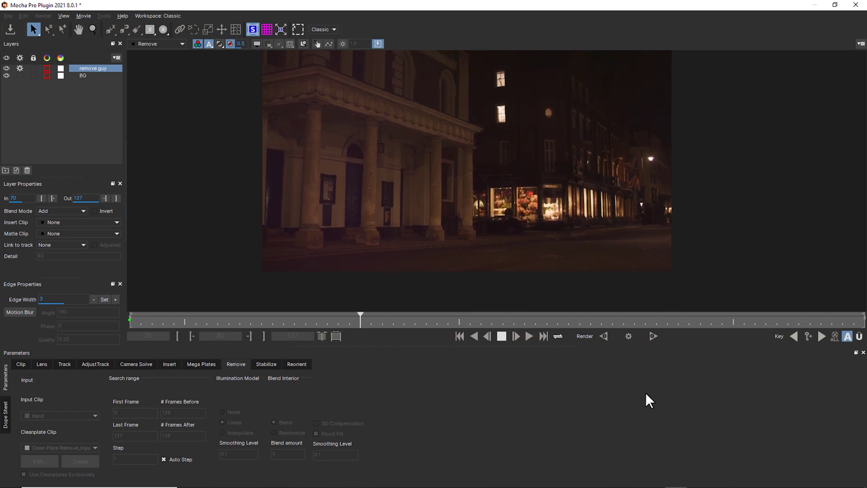
key("space")
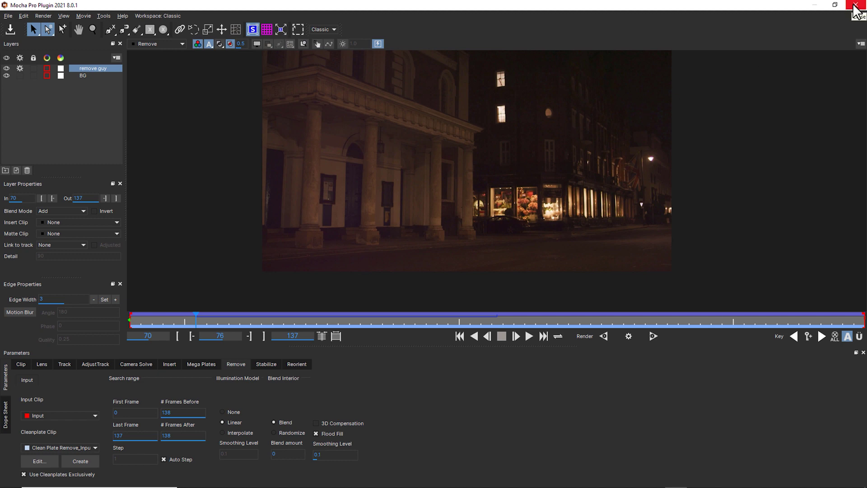
Close Mocha, set the Mocha Pro effect's Module Renders to Remove with Render checked, and preview.
left_click(853, 5)
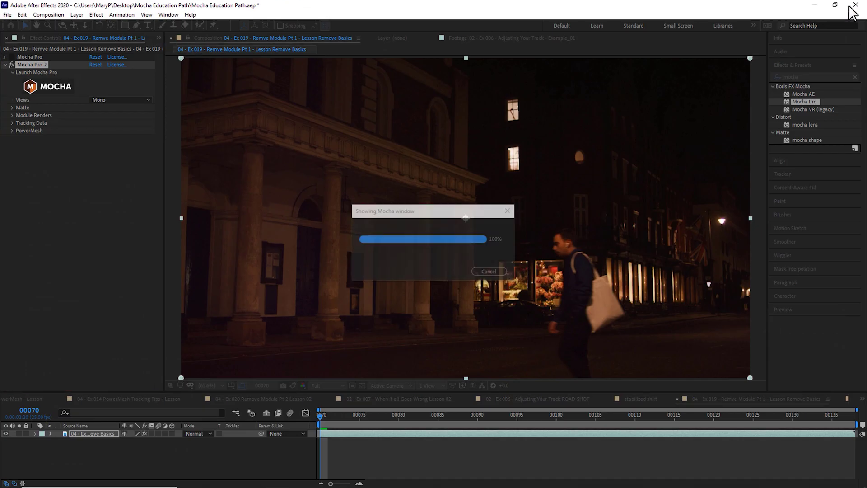
left_click(12, 115)
left_click(119, 130)
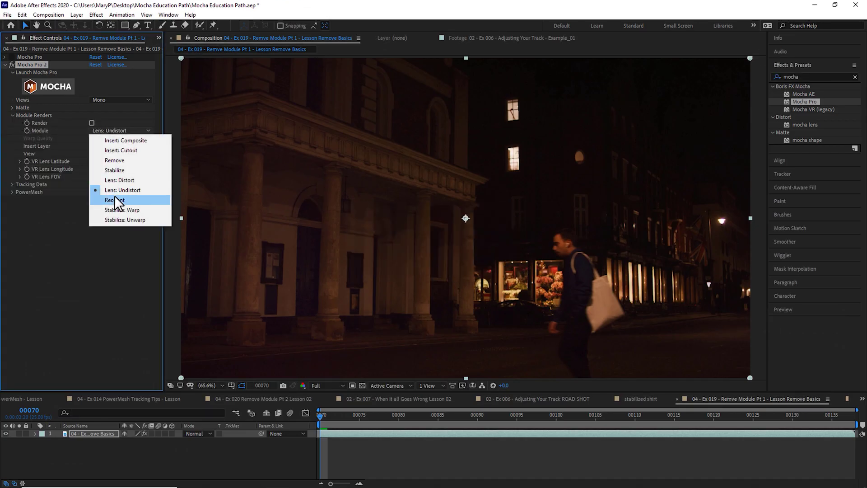
left_click(114, 160)
left_click(91, 123)
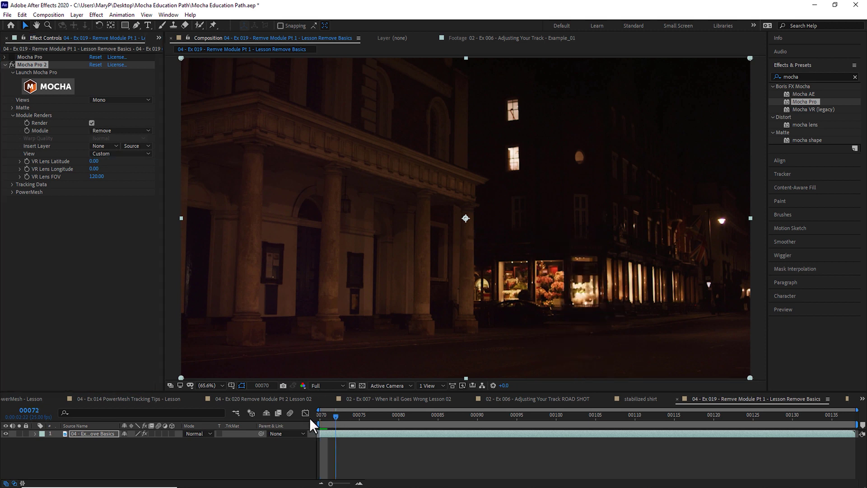
key("space")
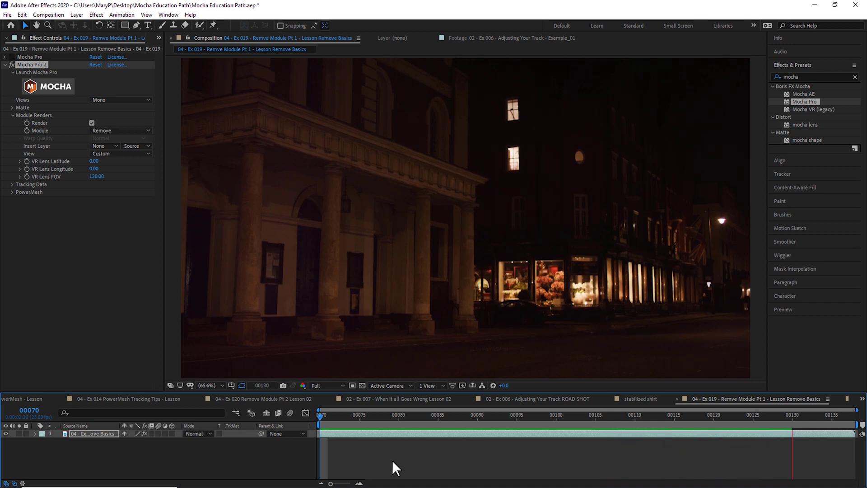
key("space")
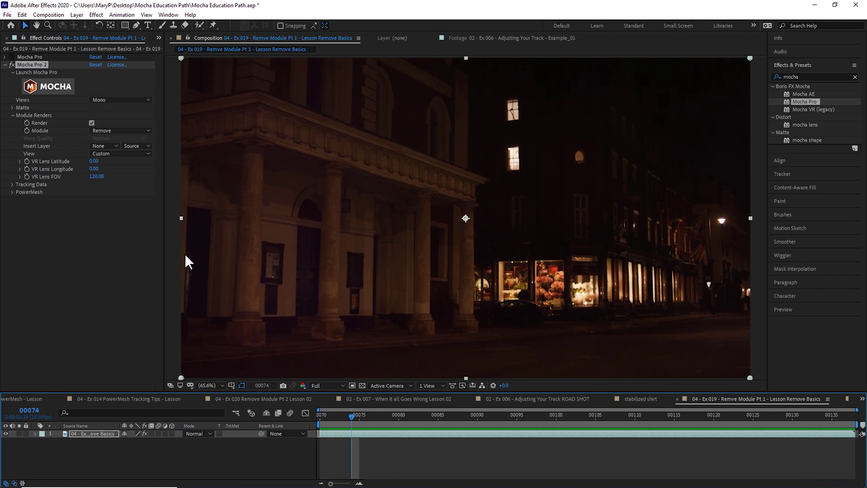